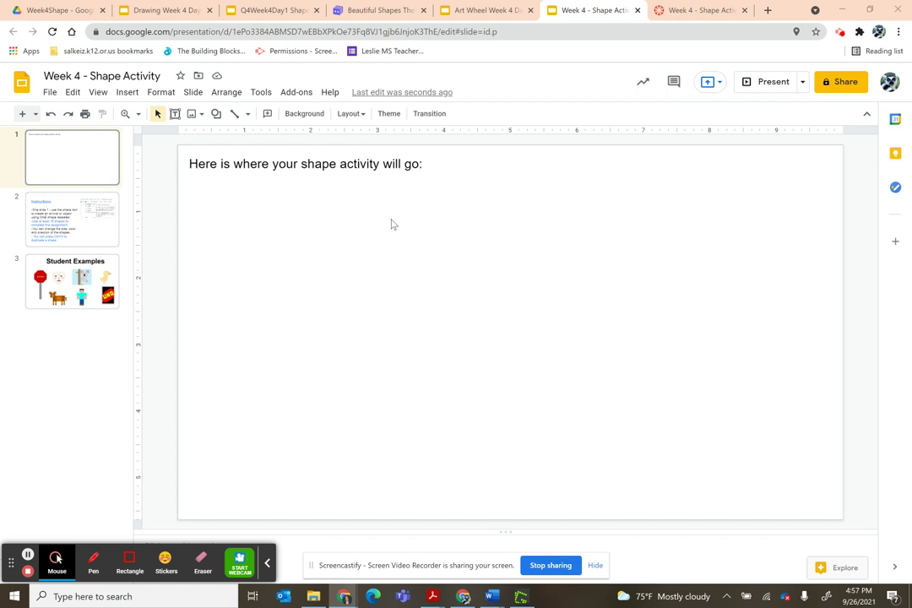
# Draw an oval about 1.5 inches wide and 0.8 inches tall near the slide's upper middle
pyautogui.click(216, 113)
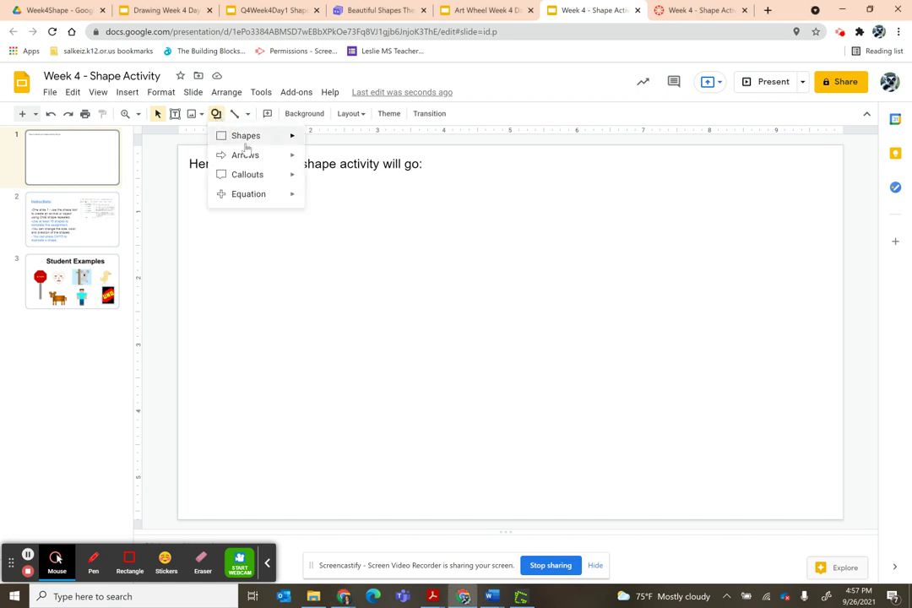
pyautogui.moveTo(254, 142)
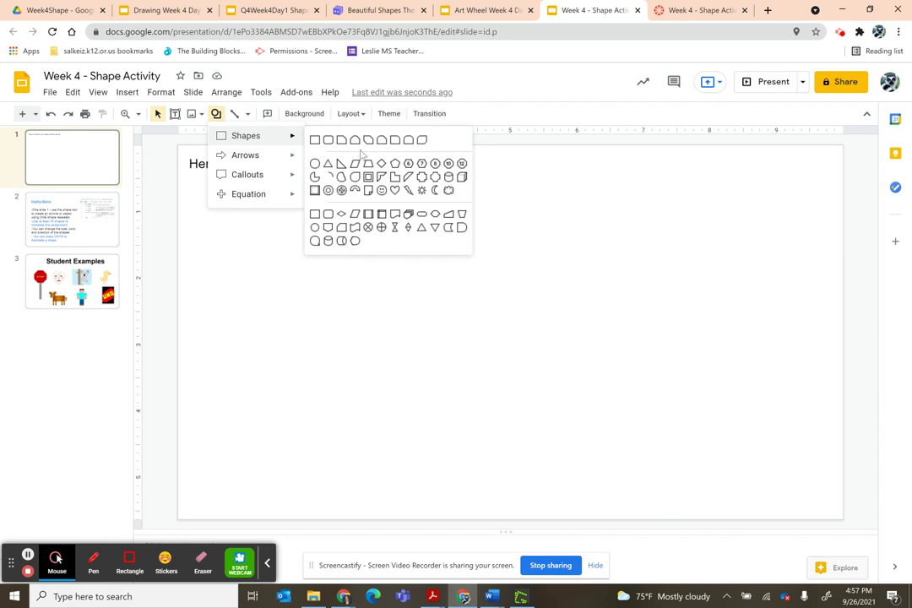
pyautogui.click(314, 163)
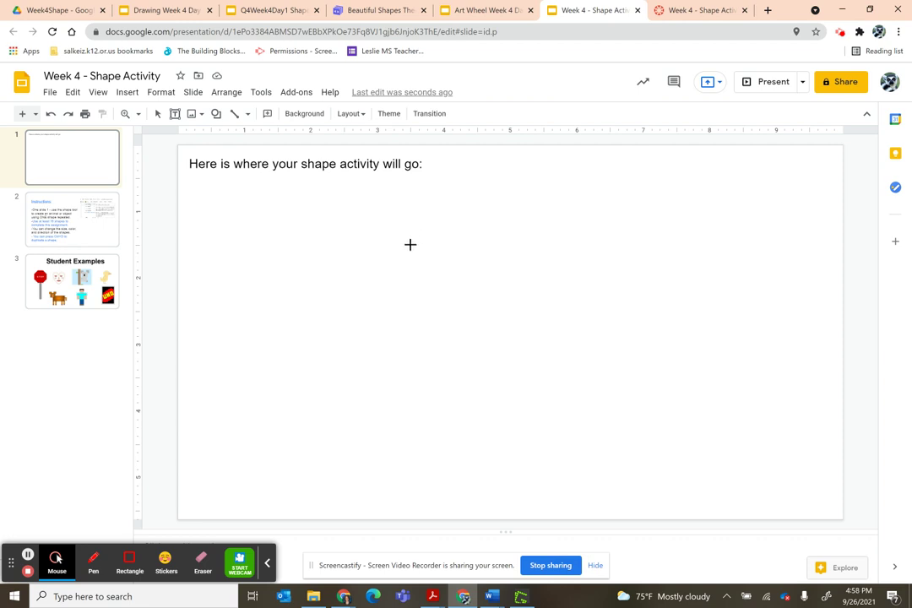
pyautogui.moveTo(411, 244); pyautogui.dragTo(508, 296)
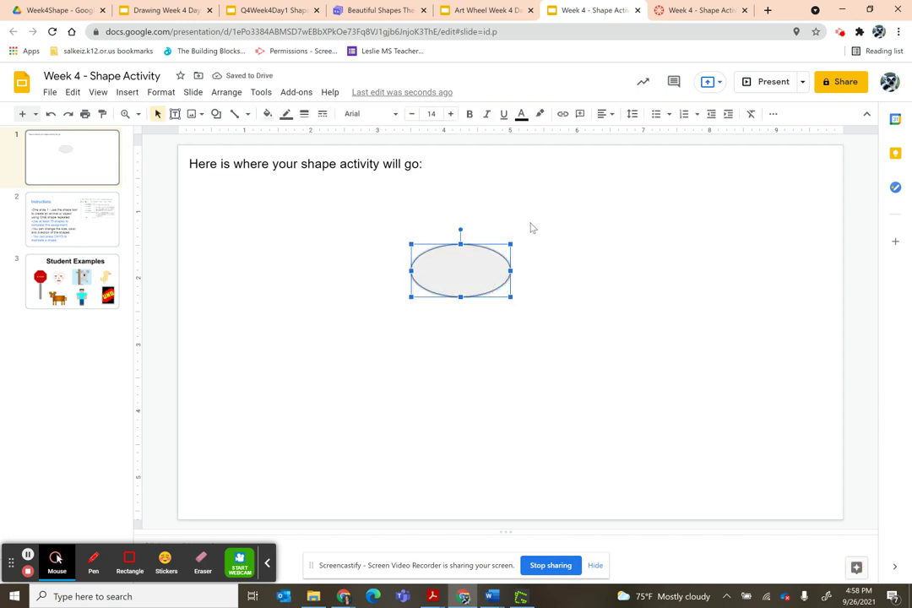
# Give the oval a light orange outline and a pale yellow fill
pyautogui.click(286, 115)
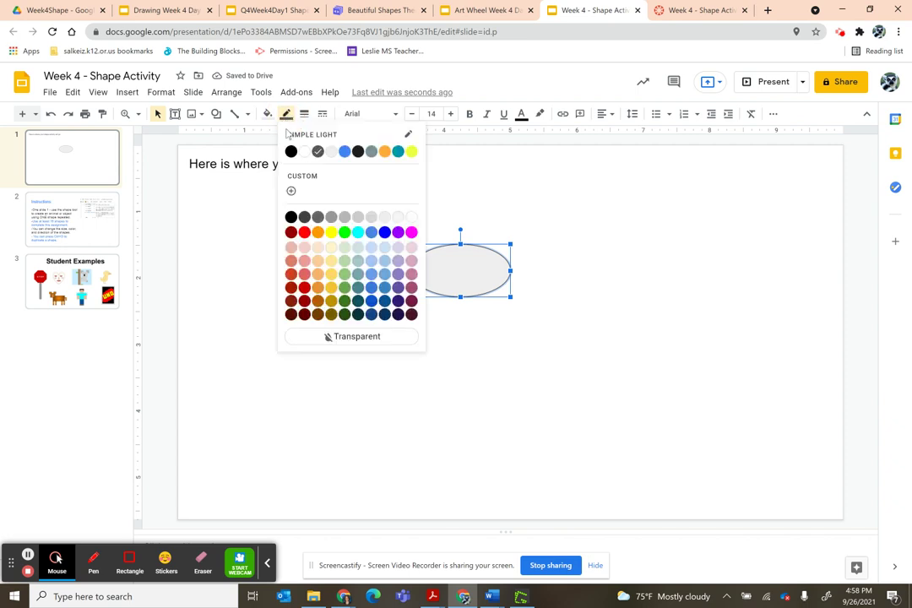
pyautogui.click(384, 152)
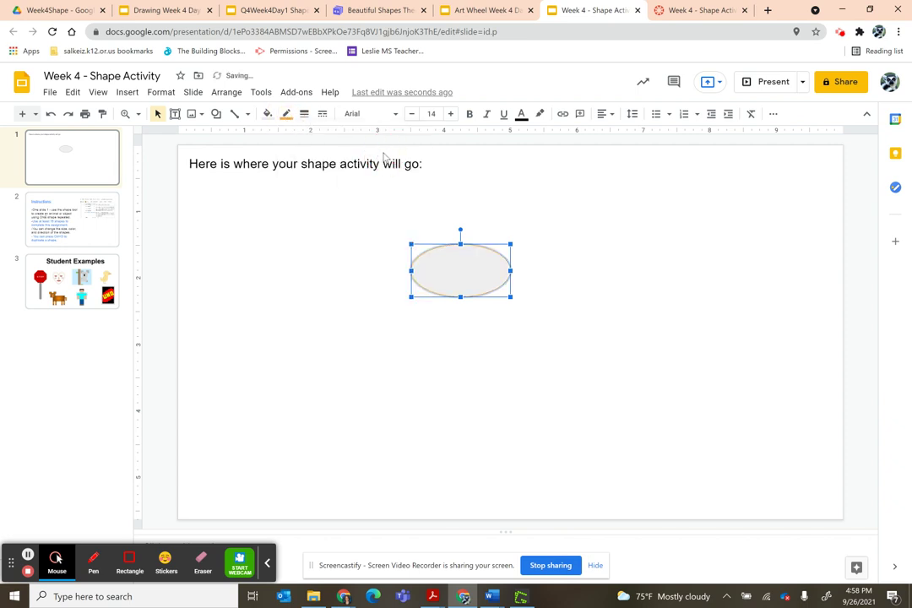
pyautogui.click(267, 114)
pyautogui.click(313, 287)
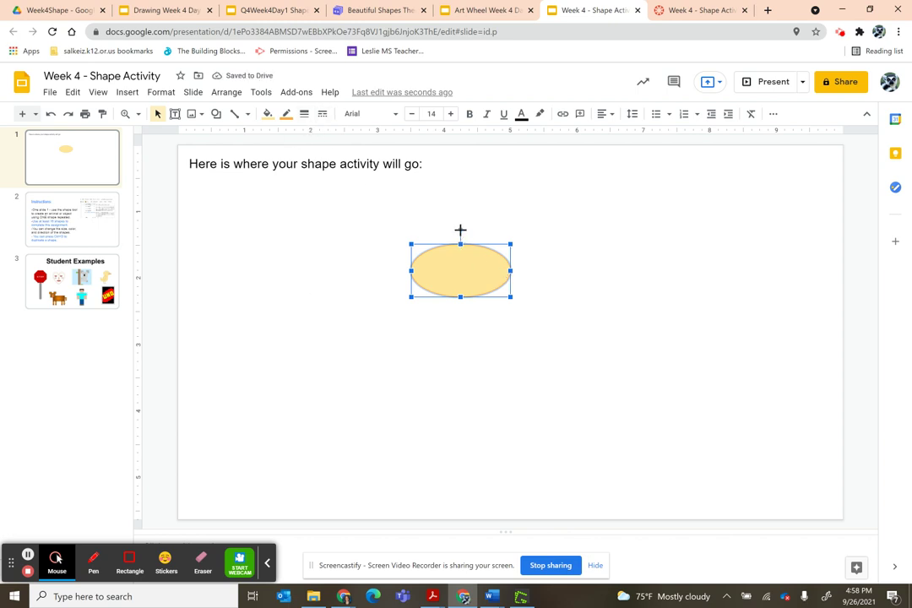
# Tilt the yellow oval slightly clockwise, enlarge it to about 2.2 inches long, and move it toward the slide's center as the fish body
pyautogui.moveTo(461, 230); pyautogui.dragTo(499, 182)
pyautogui.moveTo(506, 302); pyautogui.dragTo(550, 344)
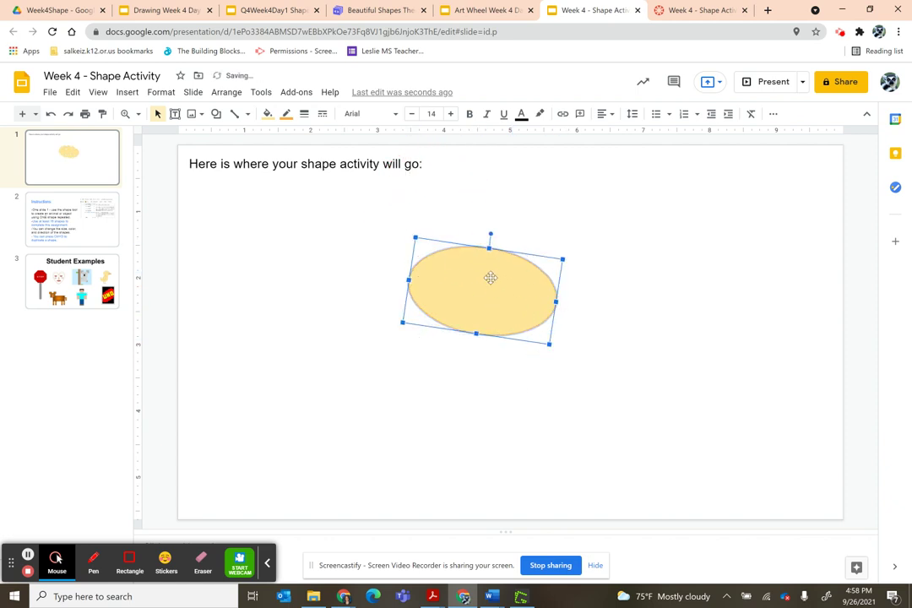
pyautogui.moveTo(473, 289); pyautogui.dragTo(450, 318)
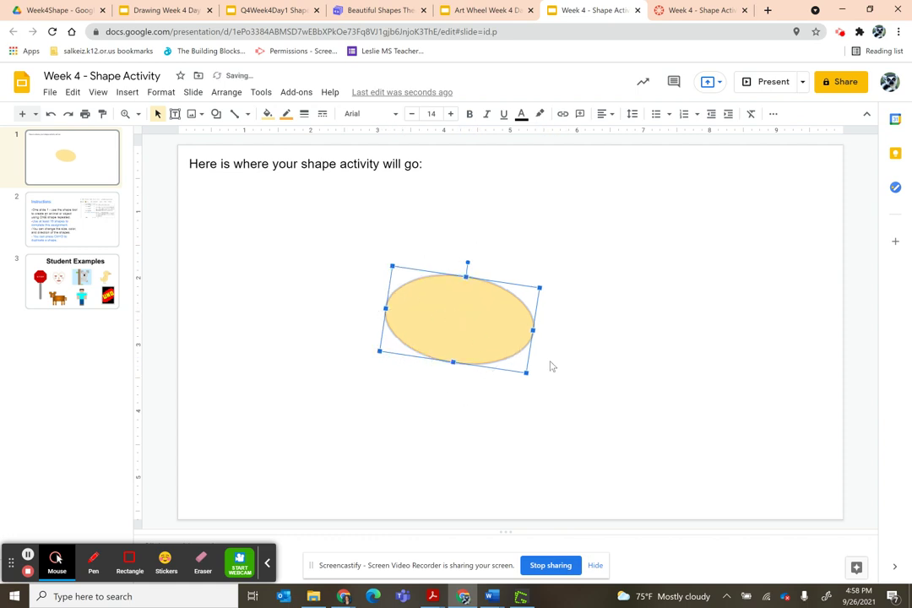
# Duplicate the body oval, shrink and tilt the copy into a fin on the body's upper edge, and fill it light orange
pyautogui.click(216, 113)
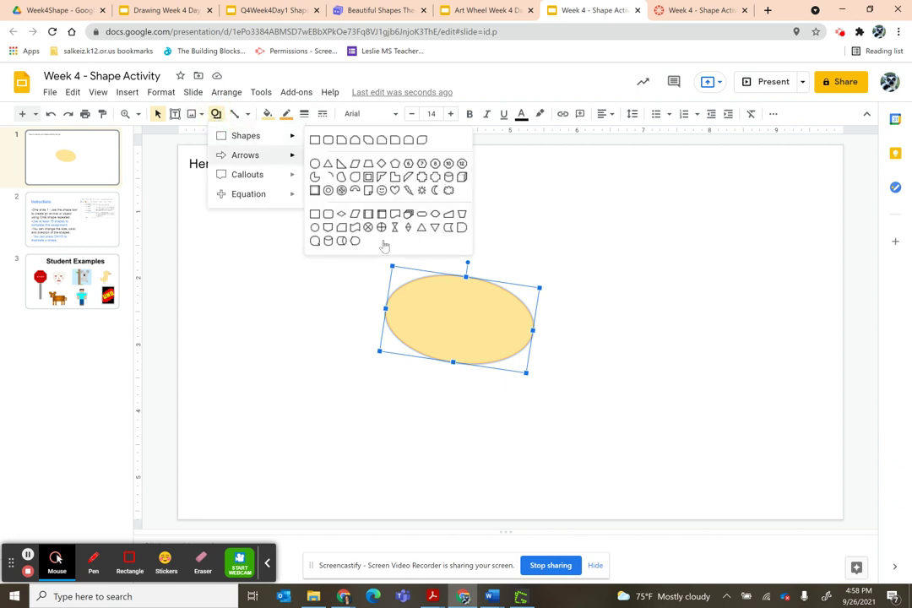
pyautogui.click(483, 327)
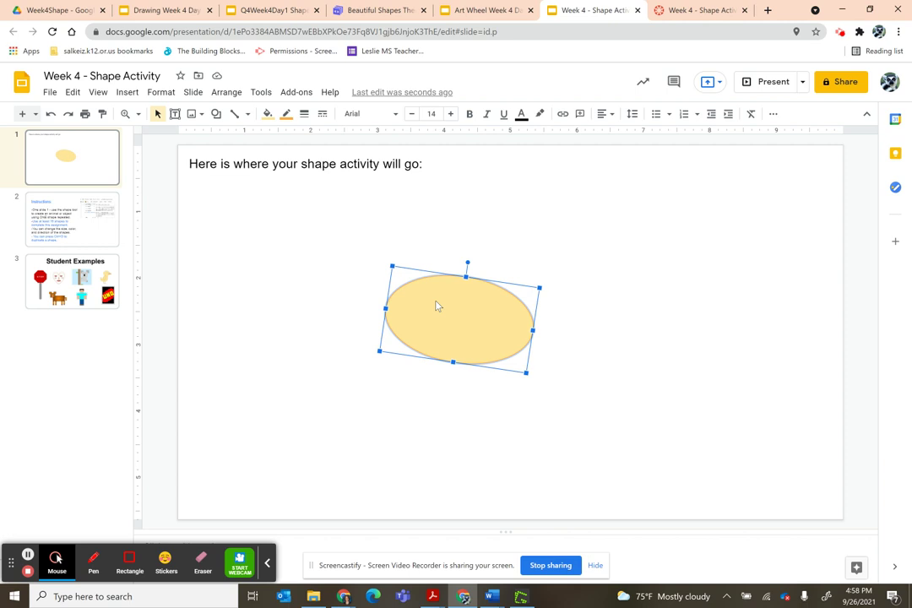
pyautogui.hotkey('ctrl', 'd')
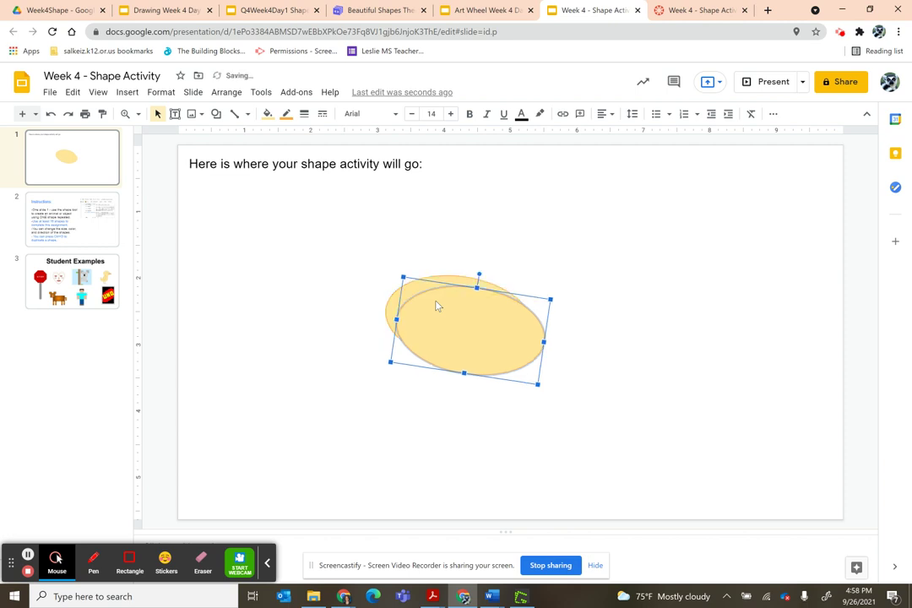
pyautogui.moveTo(466, 323); pyautogui.dragTo(515, 281)
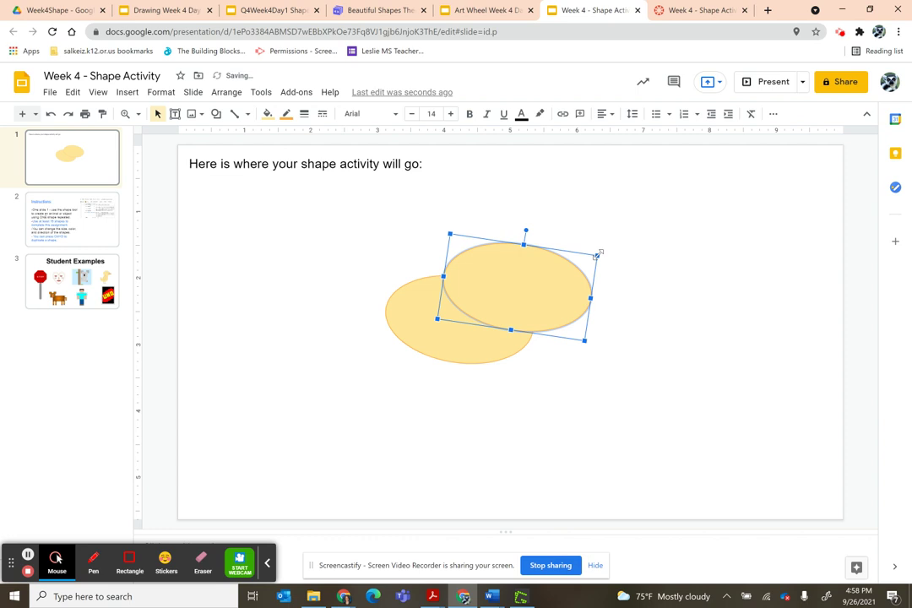
pyautogui.moveTo(597, 253); pyautogui.dragTo(460, 242)
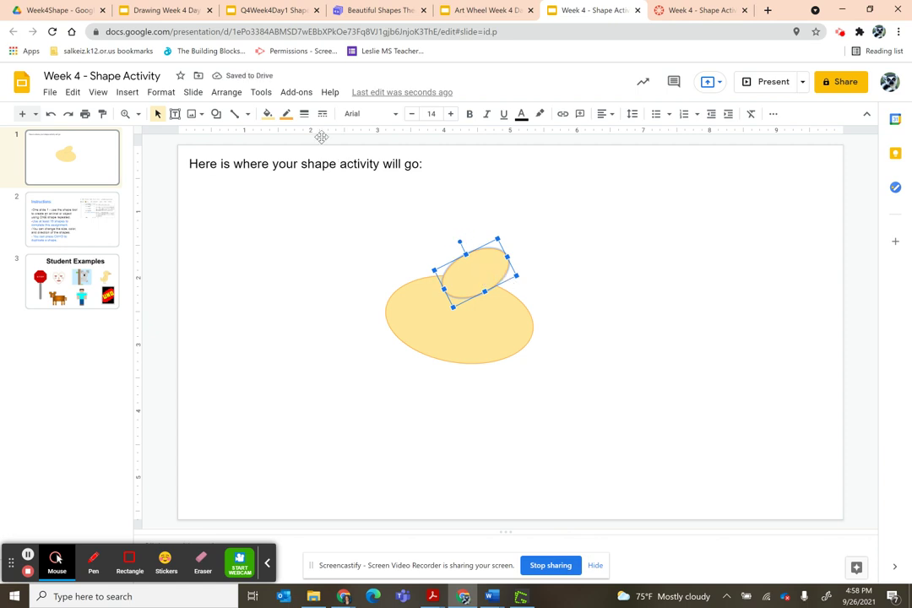
pyautogui.click(267, 115)
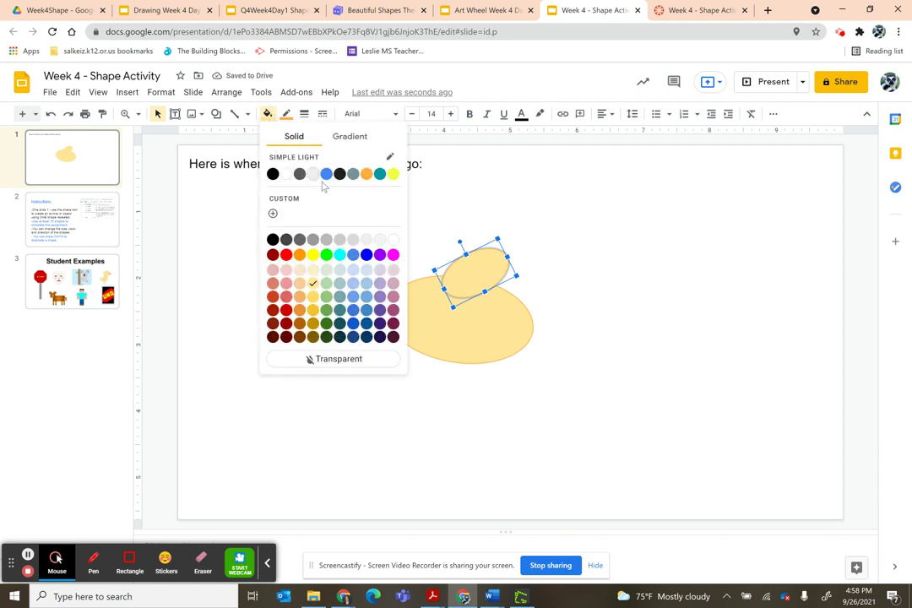
pyautogui.click(366, 174)
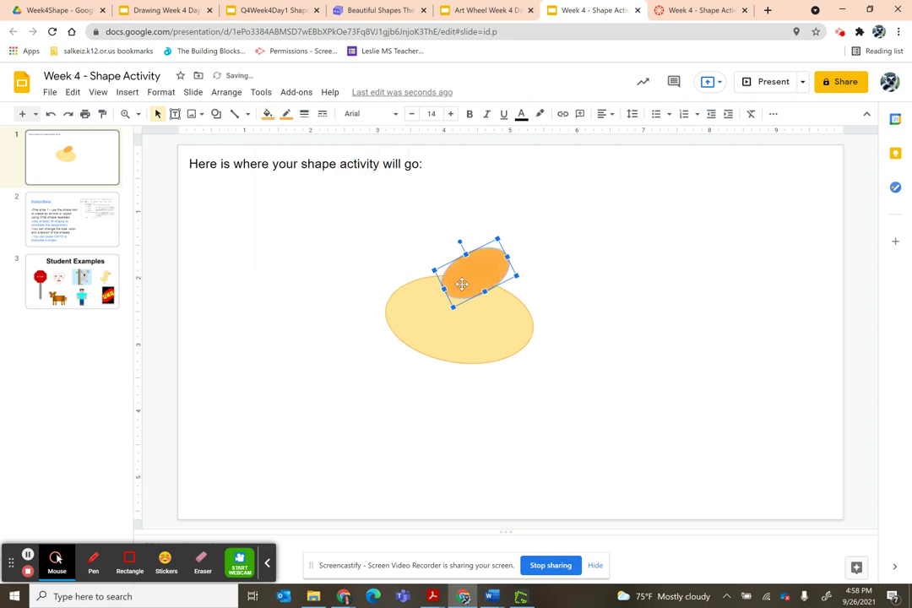
# Place a copy of the orange fin under the body, tilted the opposite way, and bring the yellow body to the front
pyautogui.moveTo(462, 284); pyautogui.dragTo(465, 355)
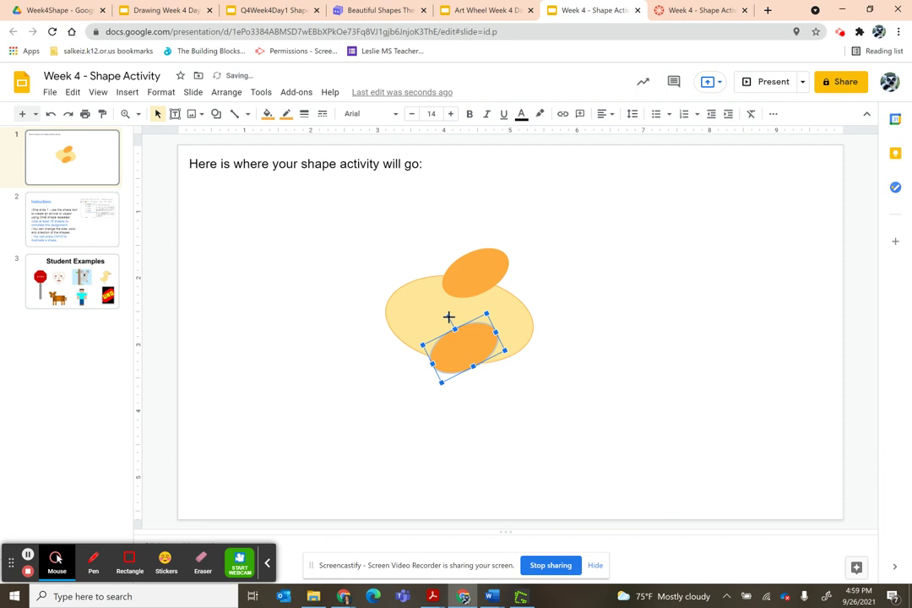
pyautogui.moveTo(448, 317); pyautogui.dragTo(457, 355)
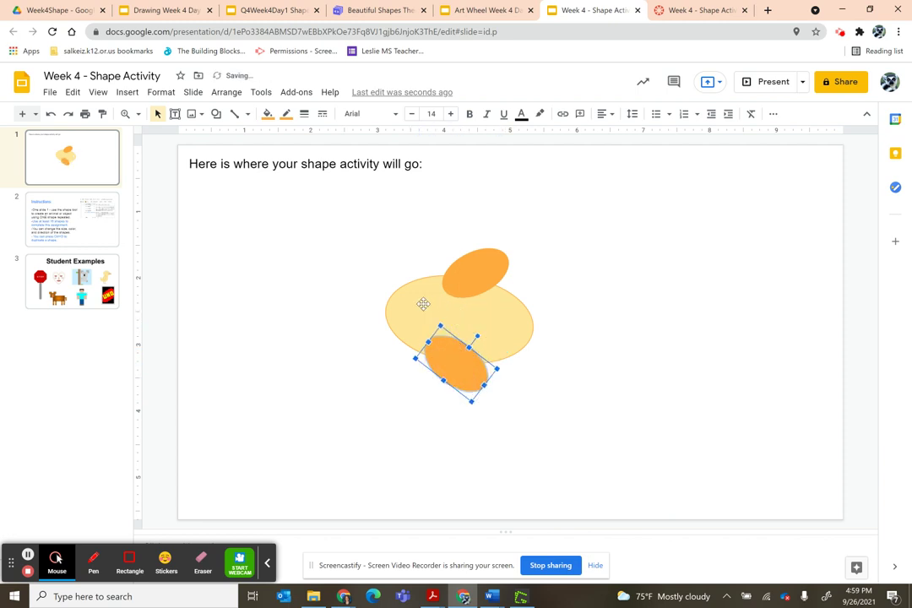
pyautogui.click(423, 304)
pyautogui.rightClick(423, 304)
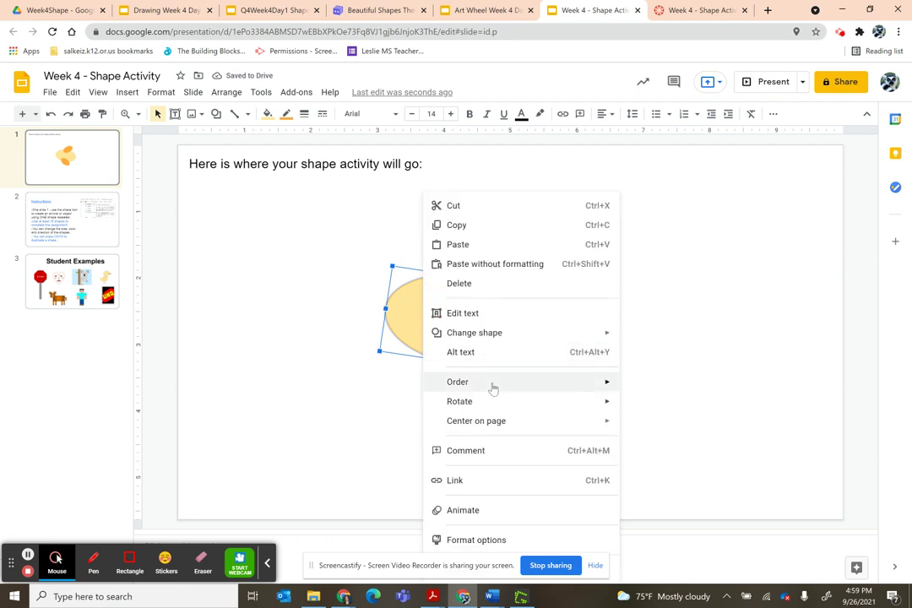
pyautogui.moveTo(493, 385)
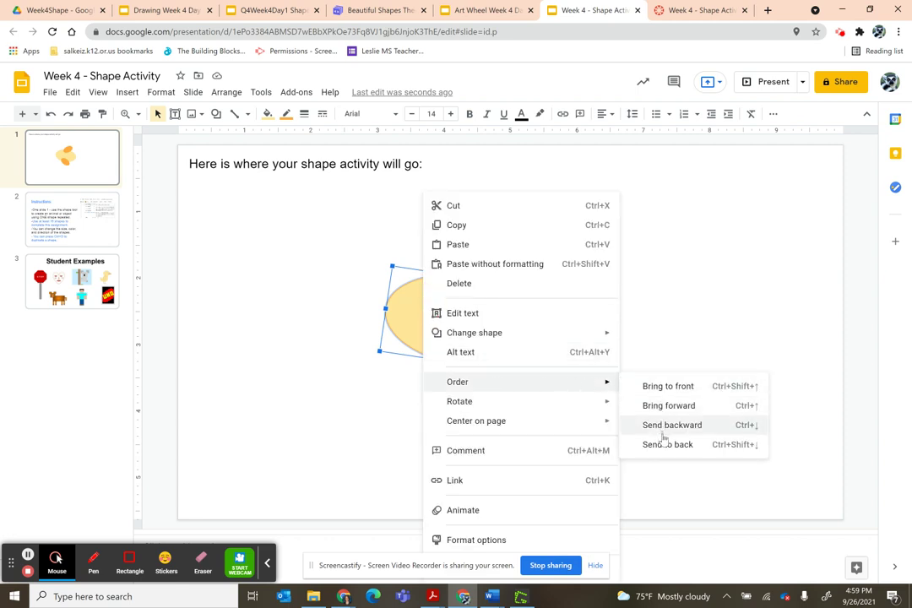
pyautogui.click(663, 387)
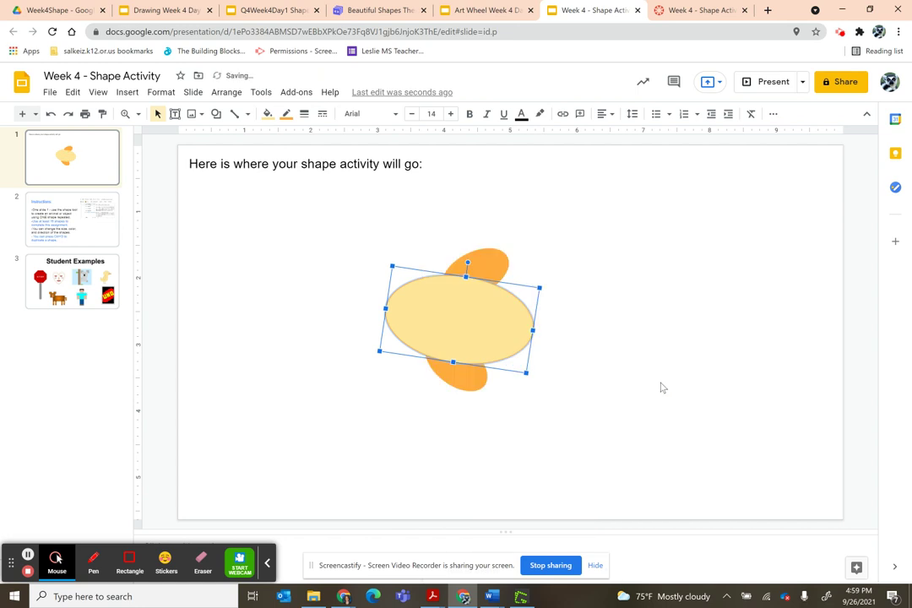
# Duplicate the lower and upper fins and overlap the copies at the body's right end to form the tail
pyautogui.click(466, 380)
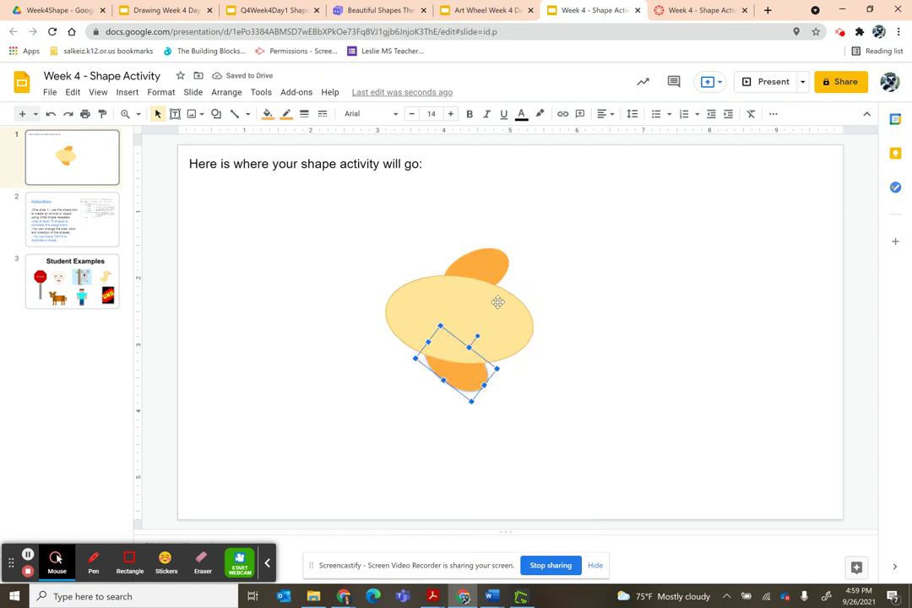
pyautogui.hotkey('ctrl', 'shift', 'Up')
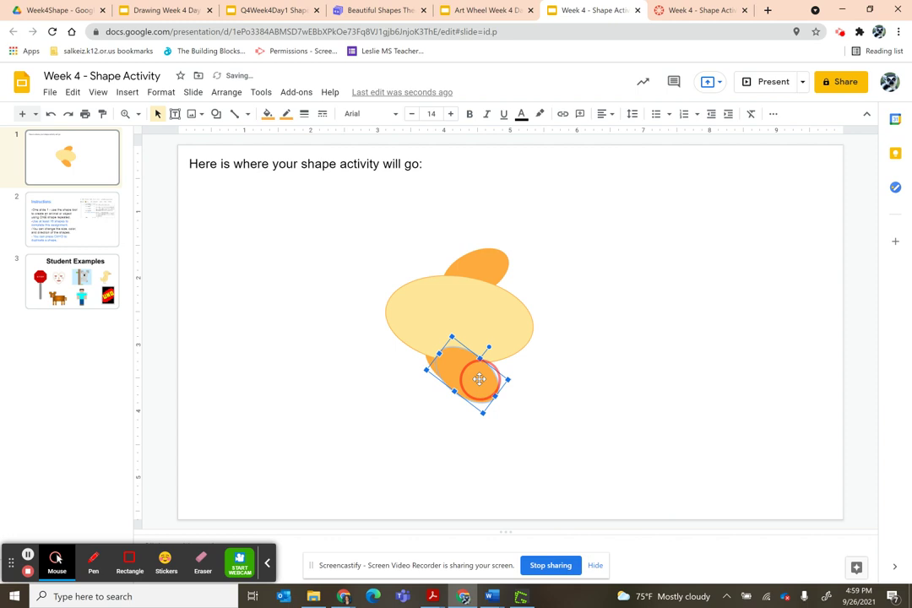
pyautogui.moveTo(478, 378); pyautogui.dragTo(536, 346)
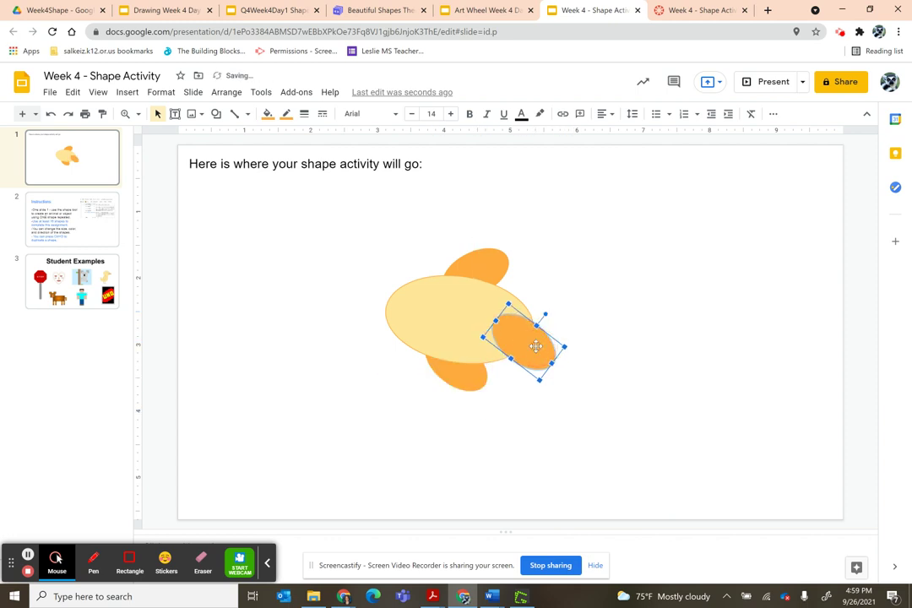
pyautogui.click(490, 268)
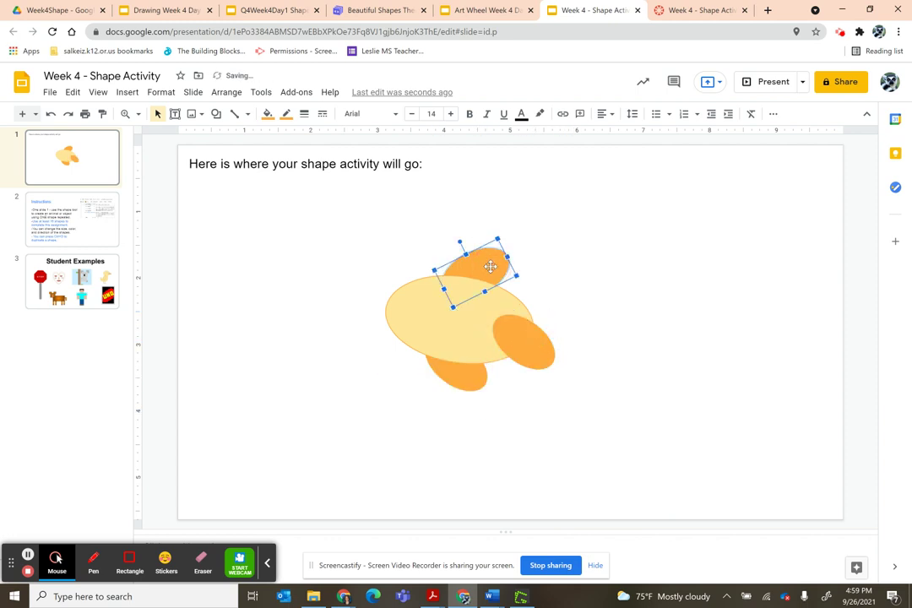
pyautogui.moveTo(490, 269); pyautogui.dragTo(538, 311)
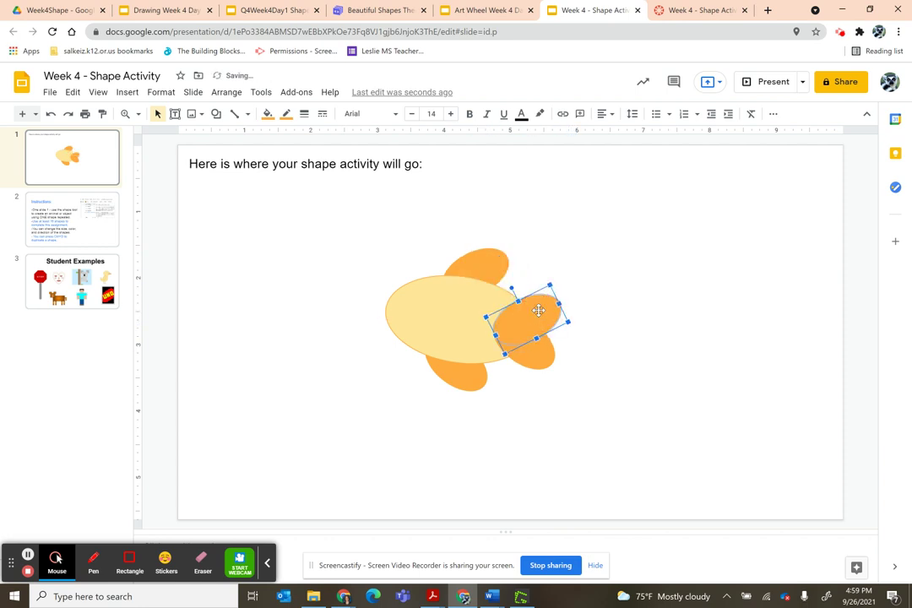
# Copy the lower fin twice, placing one smaller oval mid-body as a side fin and another on the head
pyautogui.click(452, 310)
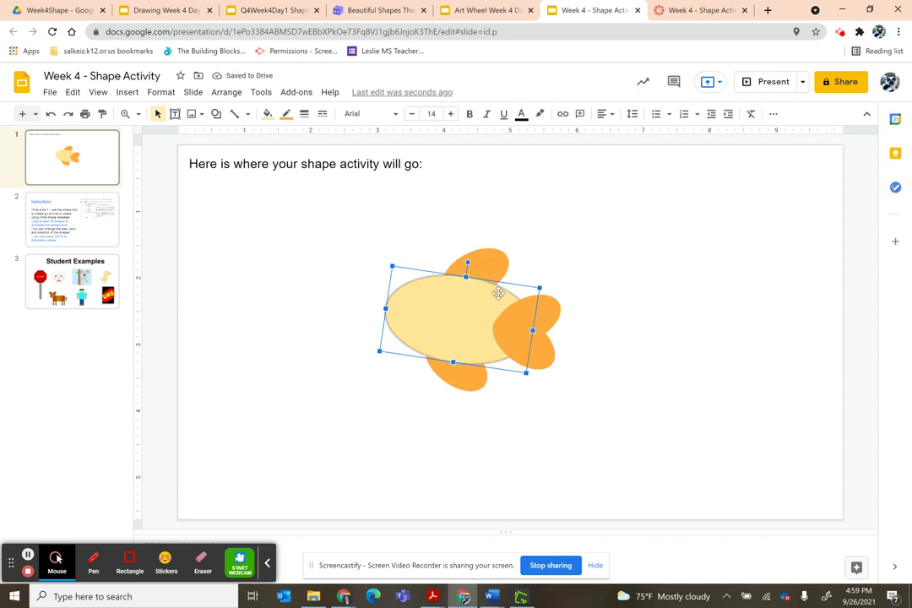
pyautogui.click(460, 377)
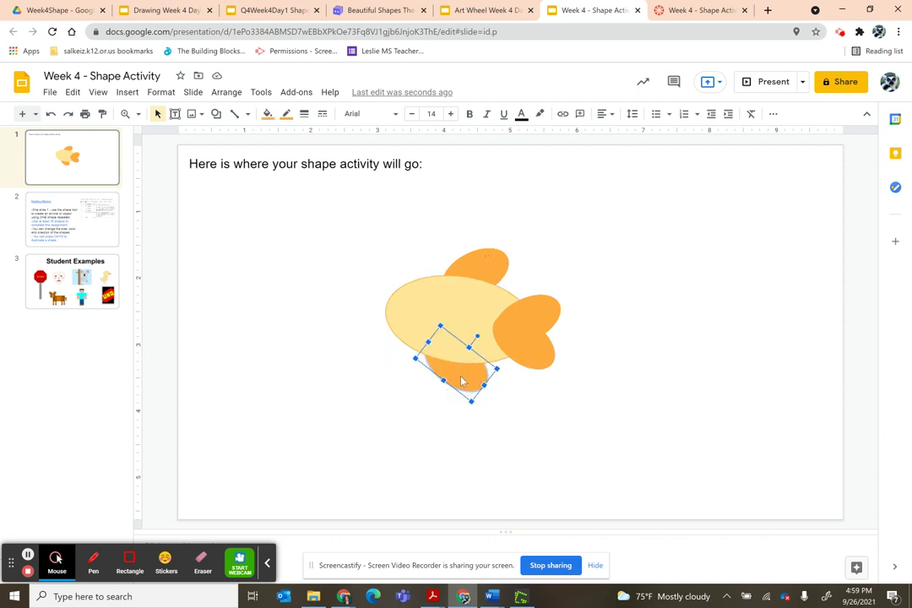
pyautogui.moveTo(461, 381); pyautogui.dragTo(417, 302)
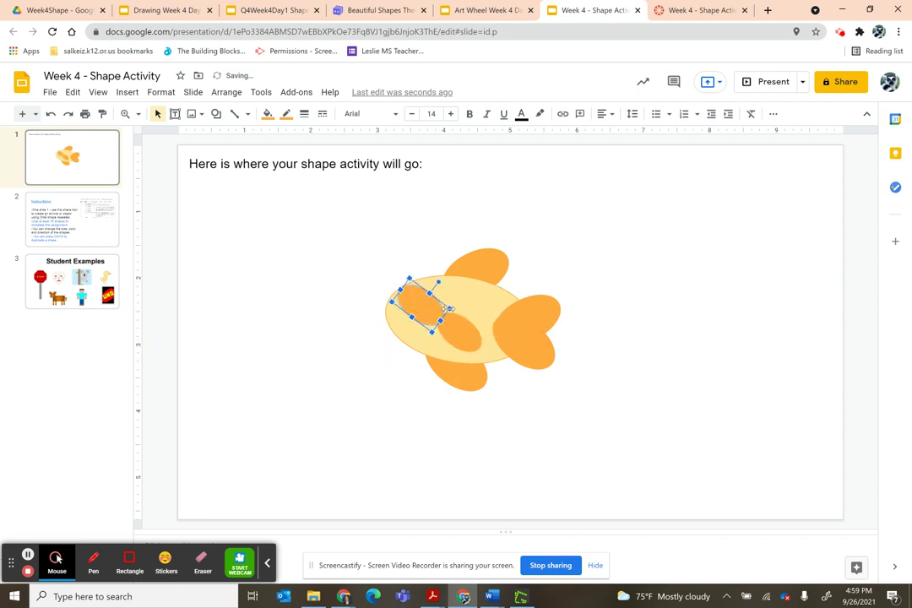
# Shrink and tilt the orange oval on the head into a small eye and fill it black
pyautogui.click(417, 301)
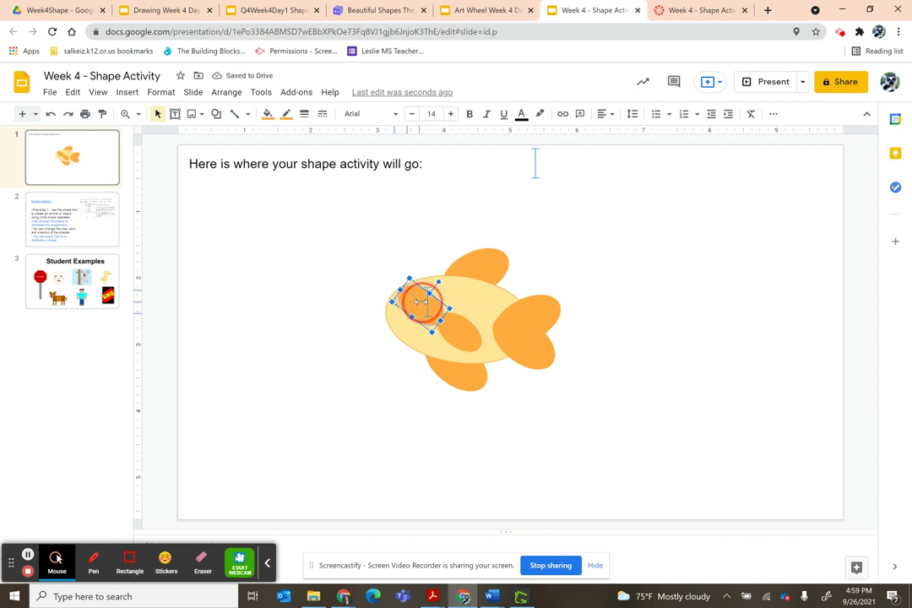
pyautogui.moveTo(422, 301)
pyautogui.mouseDown()
pyautogui.moveTo(413, 300)
pyautogui.moveTo(417, 283)
pyautogui.moveTo(401, 281)
pyautogui.moveTo(420, 293)
pyautogui.mouseUp()
pyautogui.rightClick(417, 296)
pyautogui.click(416, 295)
pyautogui.click(268, 114)
pyautogui.click(273, 174)
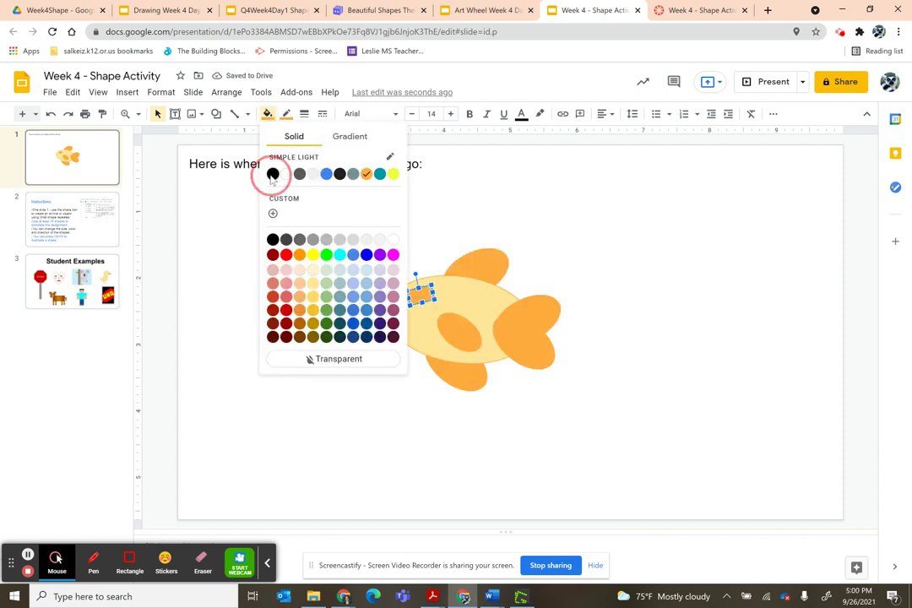
pyautogui.click(638, 325)
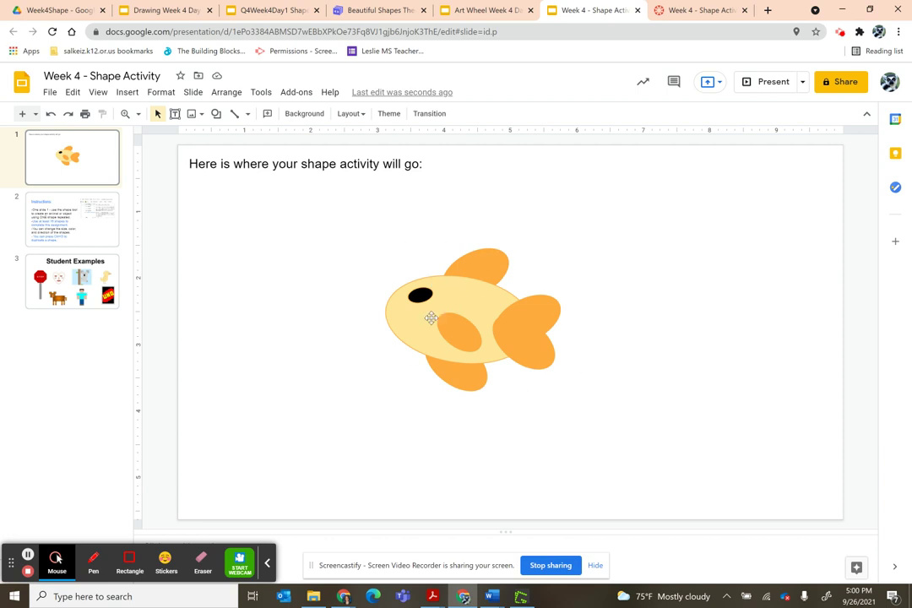
# Duplicate the black eye, make the copy smaller at the eye's lower edge, and fill it white
pyautogui.click(417, 294)
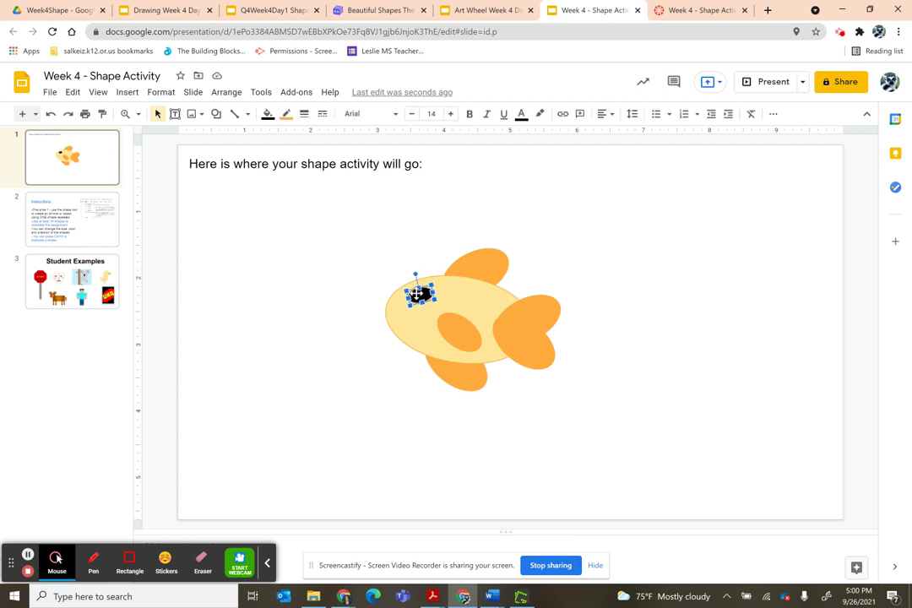
pyautogui.moveTo(417, 294)
pyautogui.keyDown('ctrl'); pyautogui.mouseDown()
pyautogui.moveTo(429, 306)
pyautogui.moveTo(418, 298)
pyautogui.moveTo(430, 290)
pyautogui.moveTo(424, 295)
pyautogui.mouseUp(); pyautogui.keyUp('ctrl')
pyautogui.click(267, 113)
pyautogui.click(293, 175)
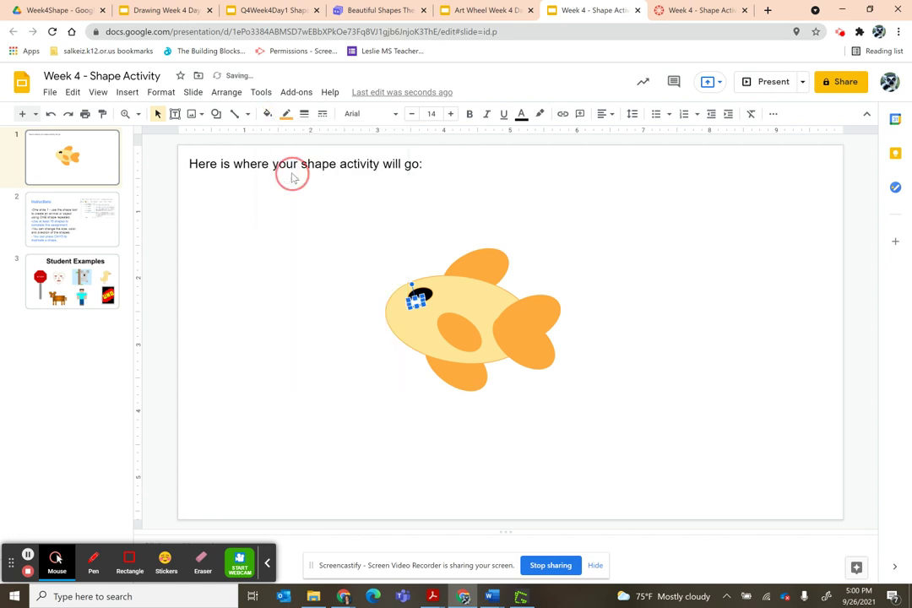
pyautogui.click(402, 258)
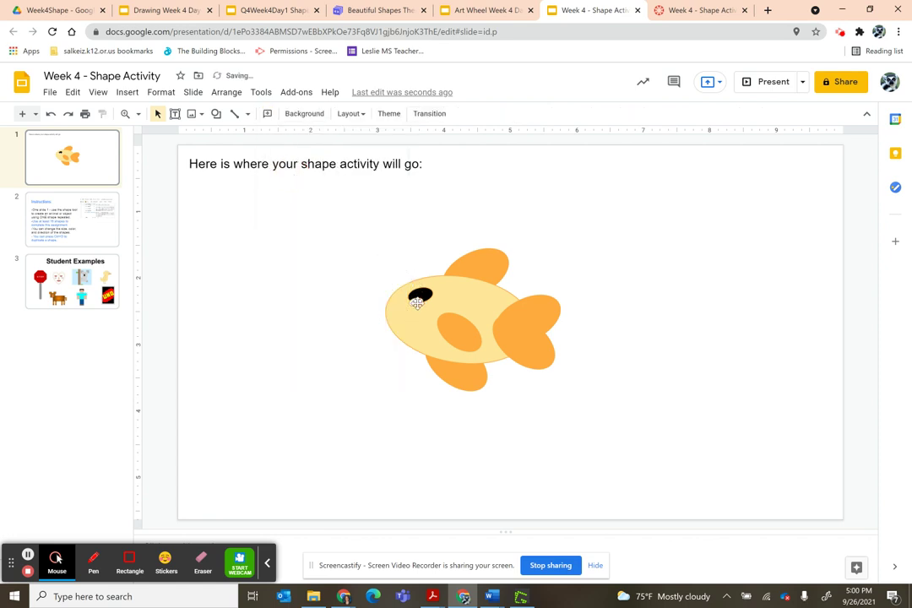
# Move the white highlight up inside the black eye and group all the ovals of the fish into one object
pyautogui.click(416, 302)
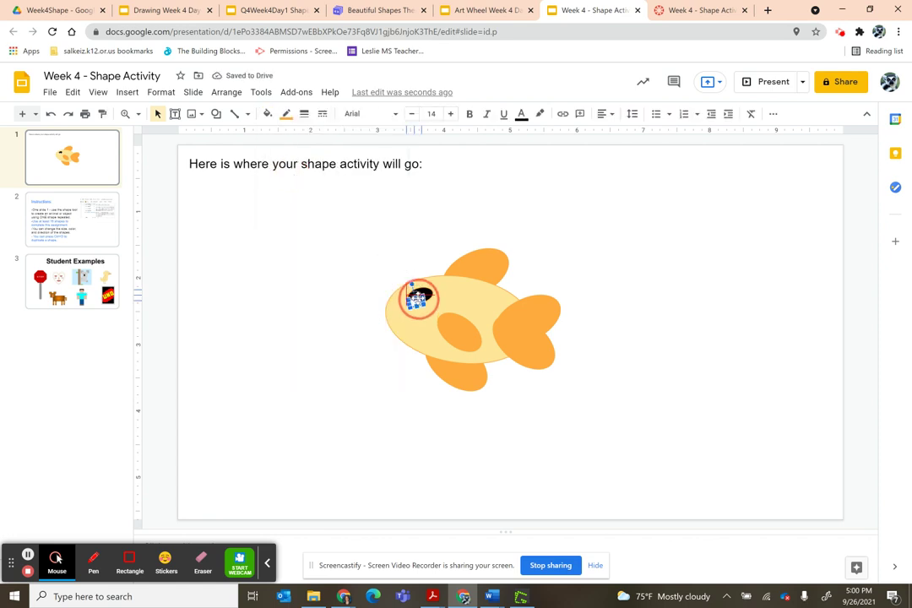
pyautogui.click(356, 224)
pyautogui.moveTo(352, 220); pyautogui.dragTo(587, 433)
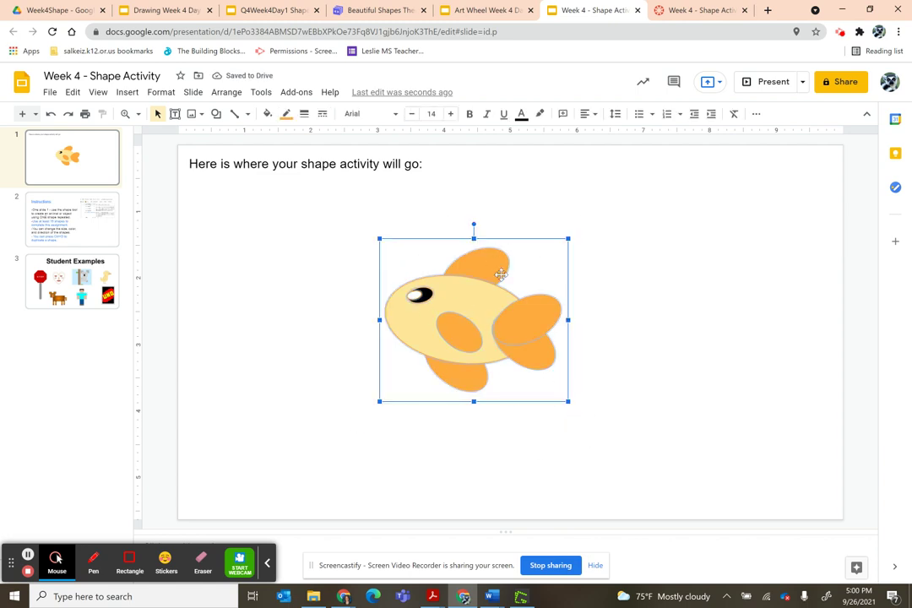
pyautogui.rightClick(446, 294)
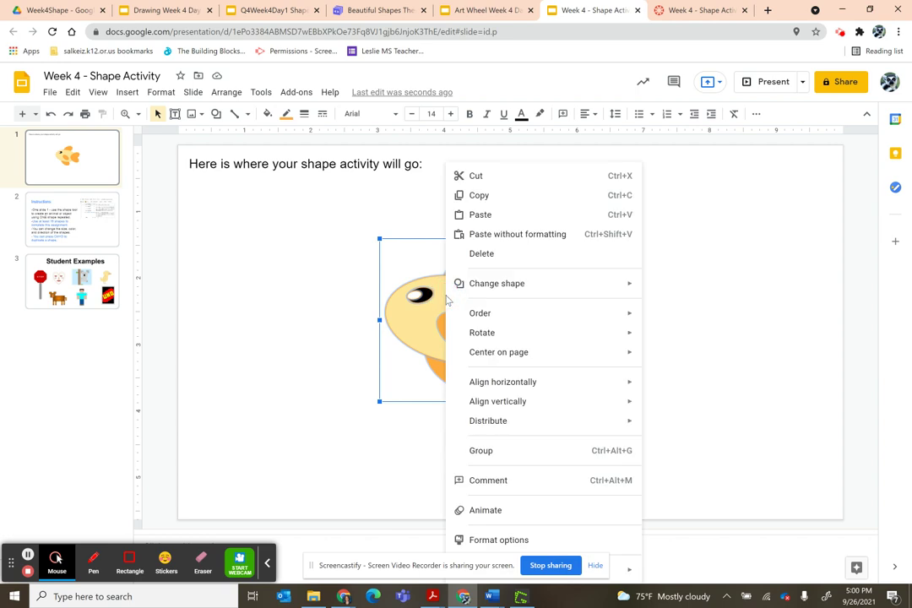
pyautogui.click(493, 451)
pyautogui.click(678, 317)
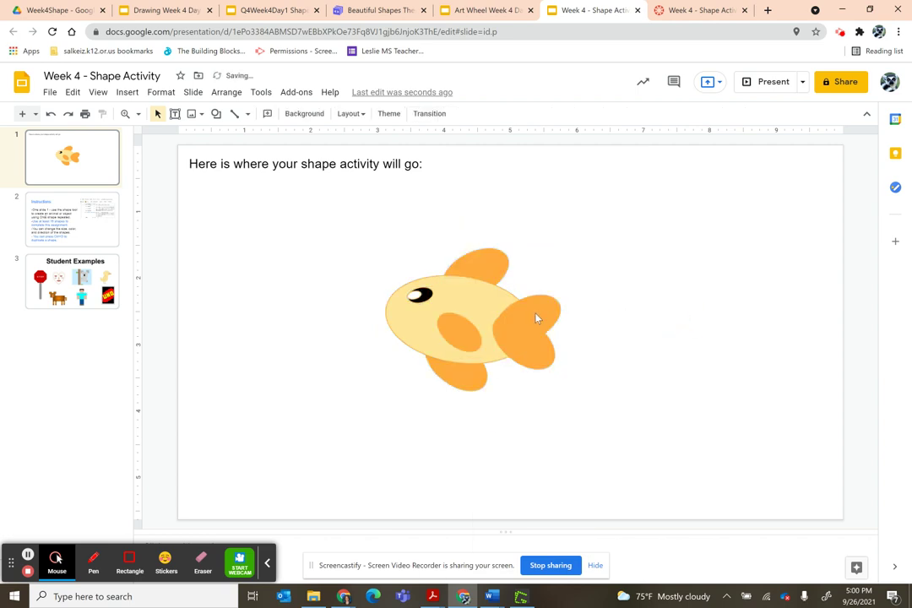
# Shift the grouped fish slightly up and to the left, duplicate it, and place the copy to its lower right at a reduced size
pyautogui.moveTo(485, 297); pyautogui.dragTo(451, 286)
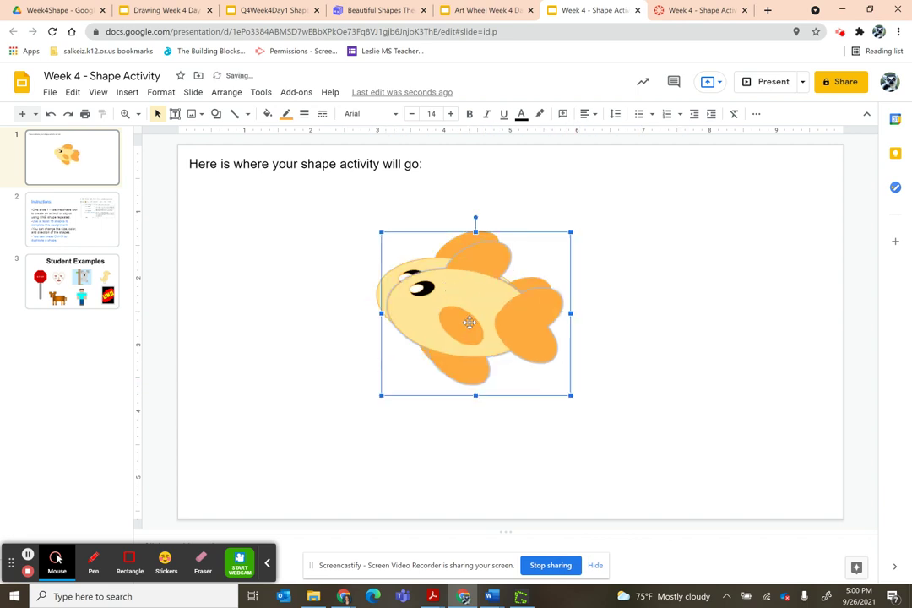
pyautogui.moveTo(468, 321); pyautogui.dragTo(673, 317)
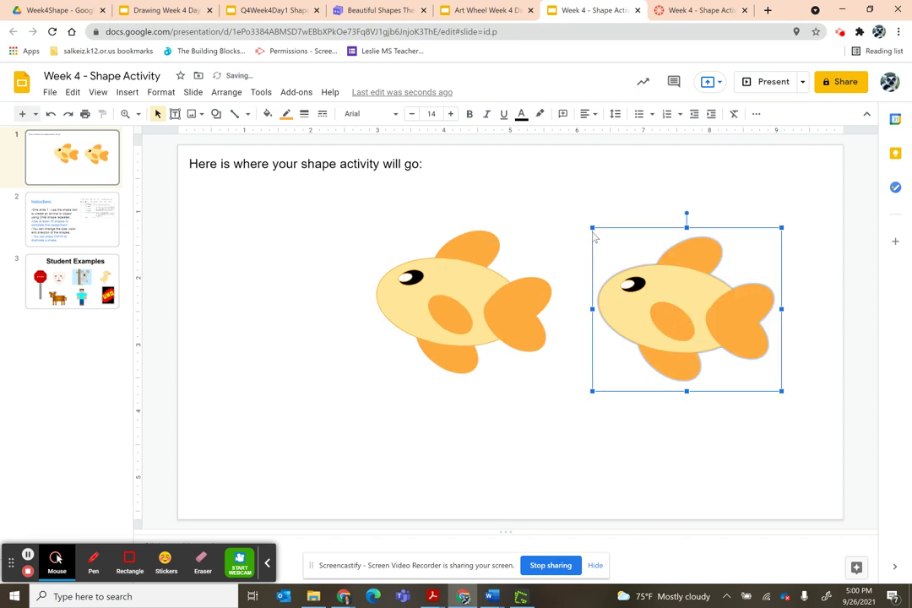
pyautogui.moveTo(592, 228); pyautogui.dragTo(638, 356)
# Duplicate the small fish and place the copy below the large fish near the slide's bottom edge
pyautogui.hotkey('ctrl', 'd')
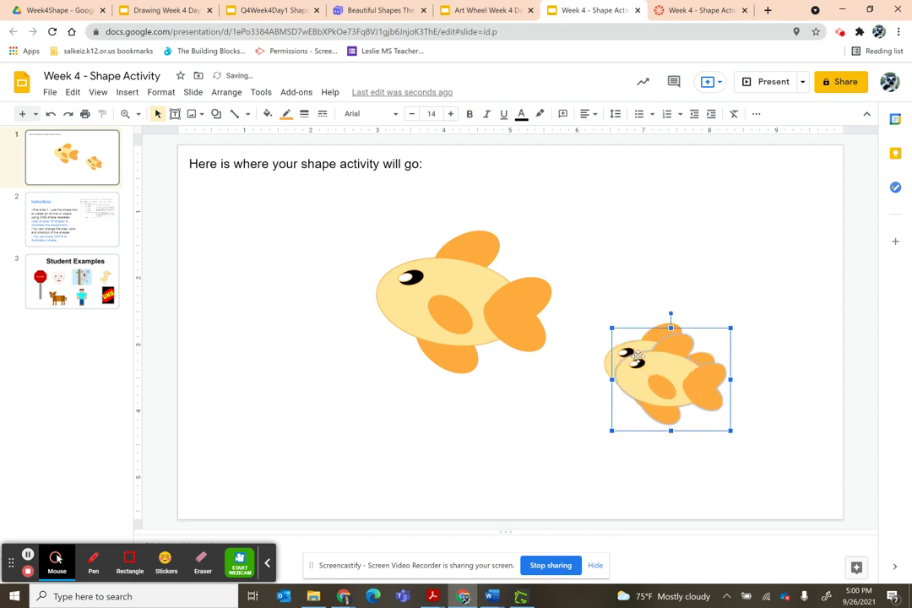
pyautogui.moveTo(528, 445); pyautogui.dragTo(524, 444)
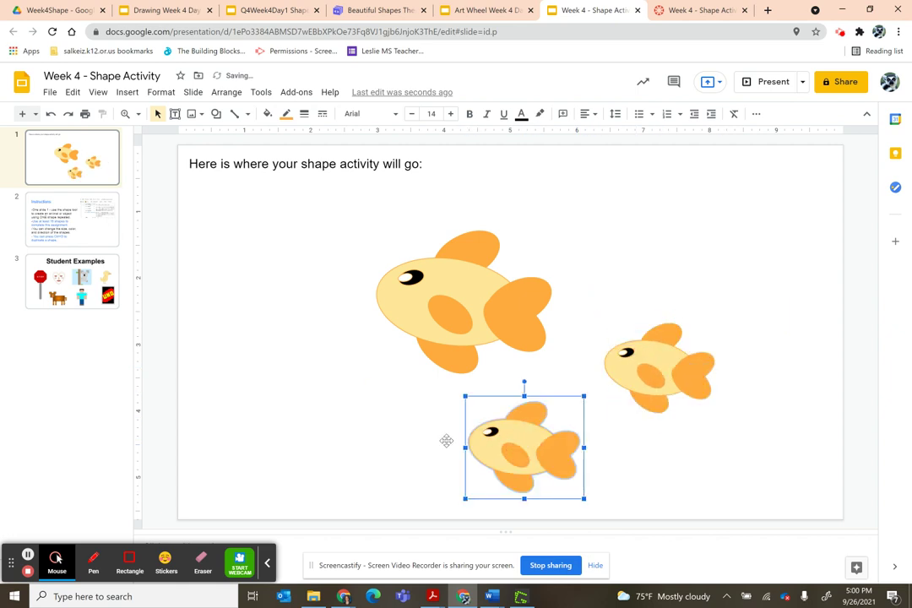
pyautogui.click(372, 457)
# Ungroup the small fish below the large one and fill its body oval light green
pyautogui.click(513, 445)
pyautogui.rightClick(514, 444)
pyautogui.click(573, 307)
pyautogui.click(457, 434)
pyautogui.click(482, 443)
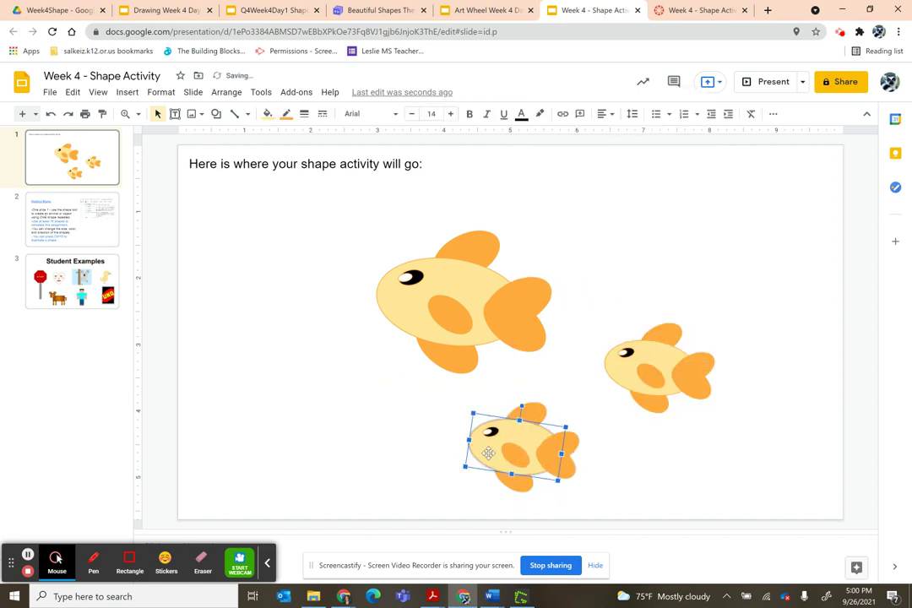
pyautogui.click(270, 114)
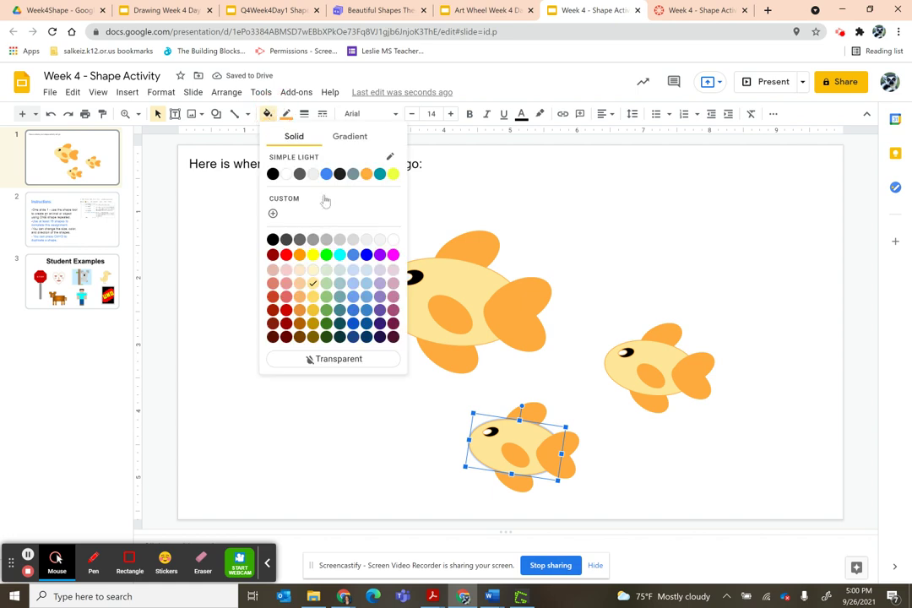
pyautogui.click(325, 282)
# Ungroup the small fish at the large fish's lower right and fill its body oval pale purple
pyautogui.click(655, 353)
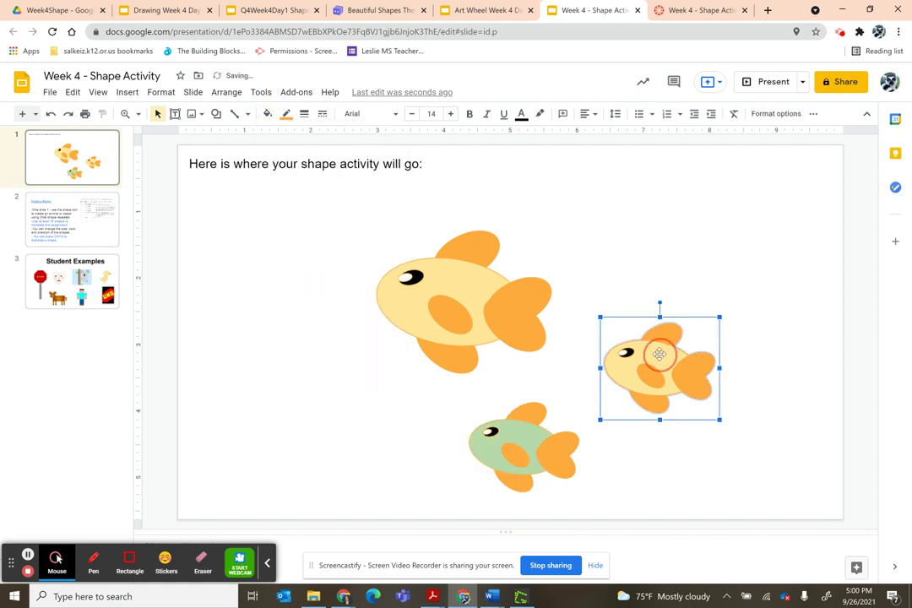
pyautogui.rightClick(666, 376)
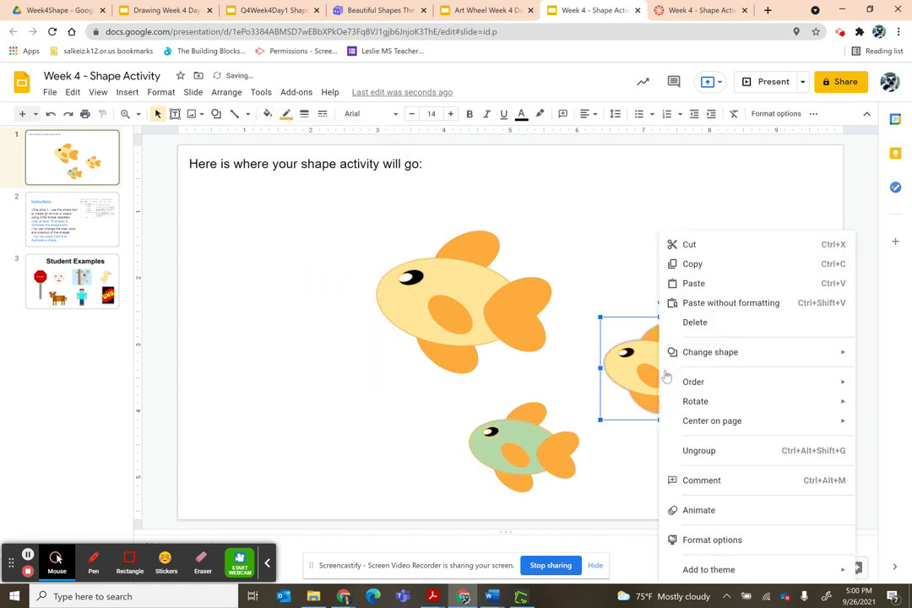
pyautogui.click(706, 451)
pyautogui.click(634, 457)
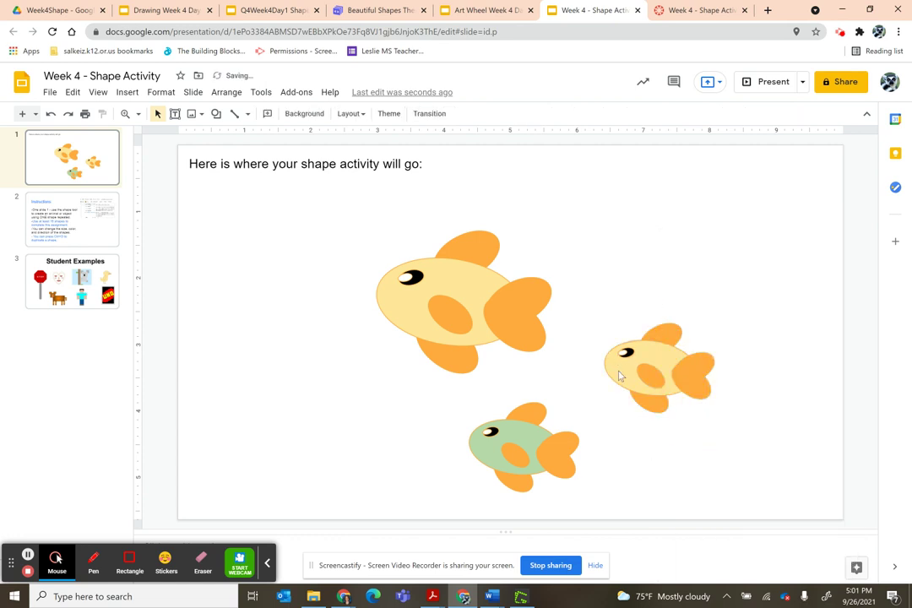
pyautogui.click(619, 376)
pyautogui.click(266, 113)
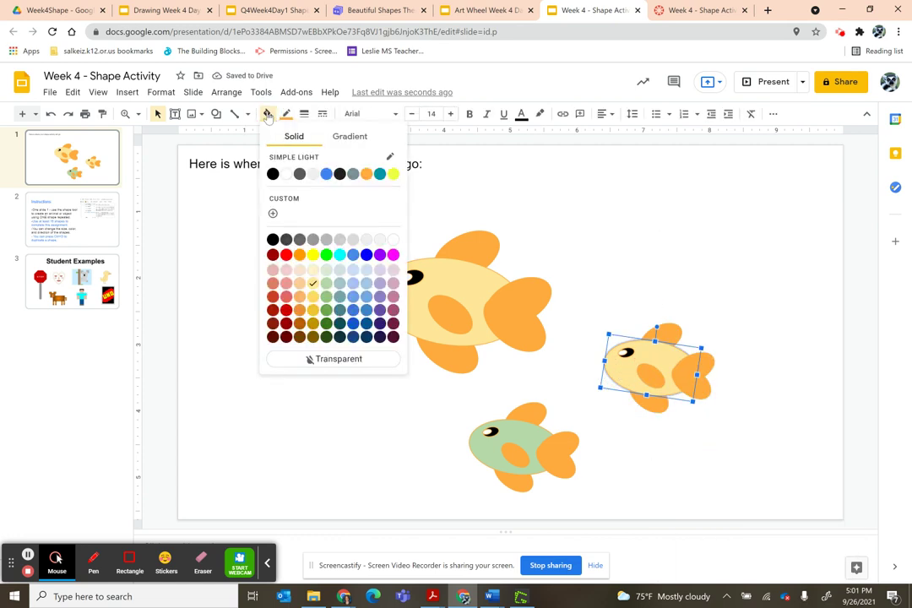
pyautogui.click(381, 270)
pyautogui.click(673, 512)
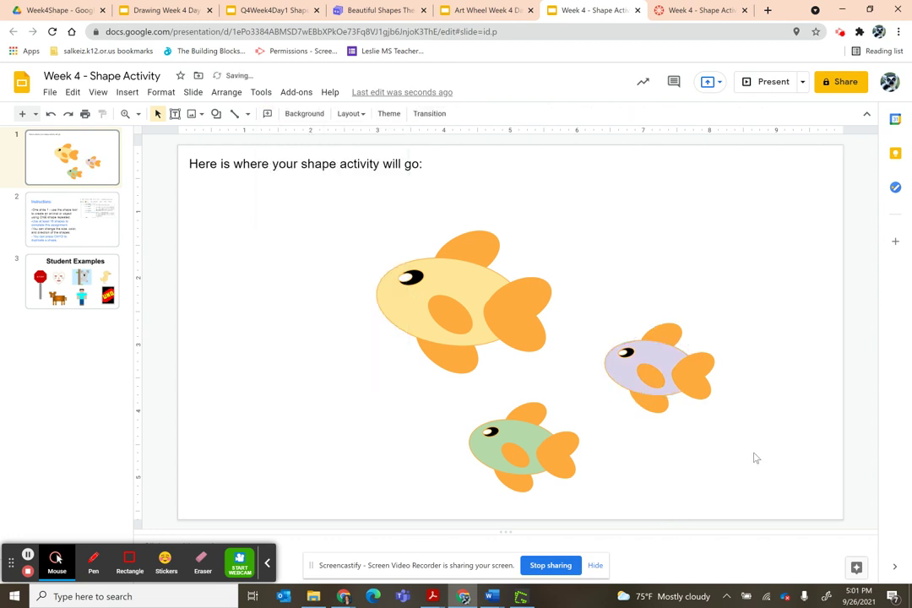